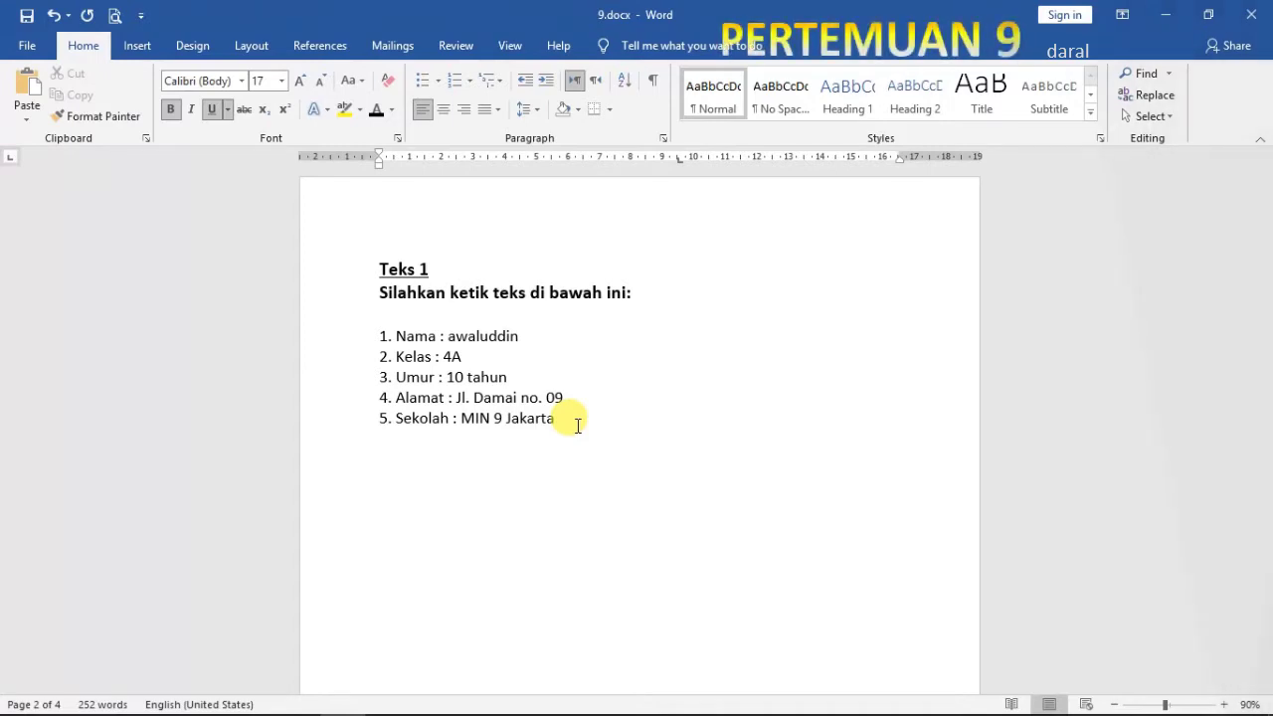
# - Scroll down to the Teks 1 list and highlight item 1's red tOGGLE cASE note
pyautogui.scroll(-10, 627, 378)
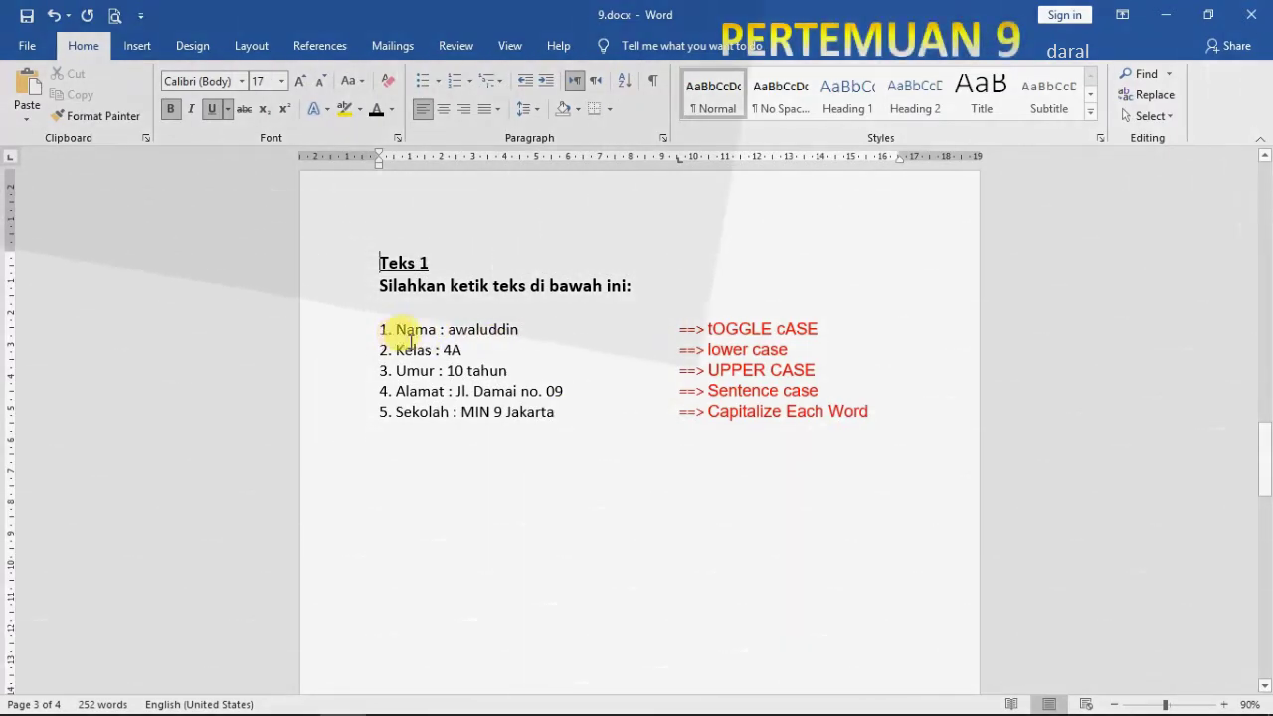
pyautogui.moveTo(674, 334); pyautogui.dragTo(814, 328)
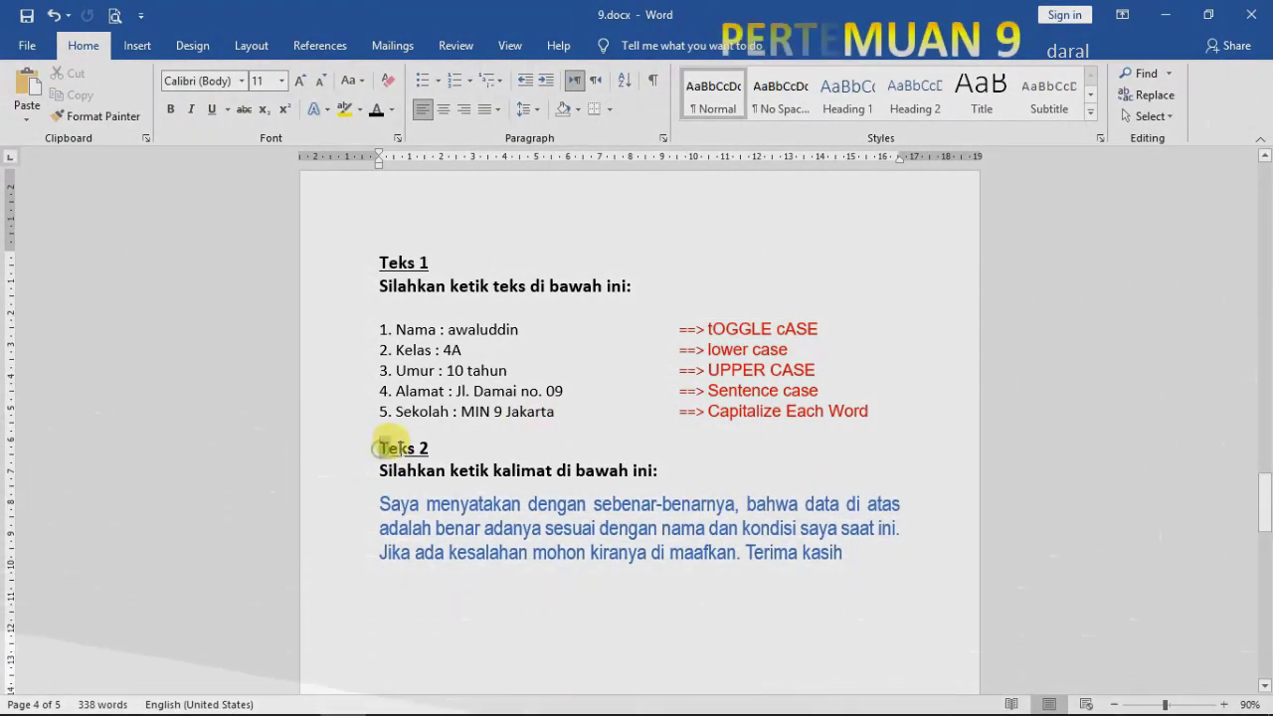
# - Select the Teks 2 heading, its instruction line, and the blue Teks 2 paragraph in turn
pyautogui.moveTo(382, 448); pyautogui.dragTo(432, 447)
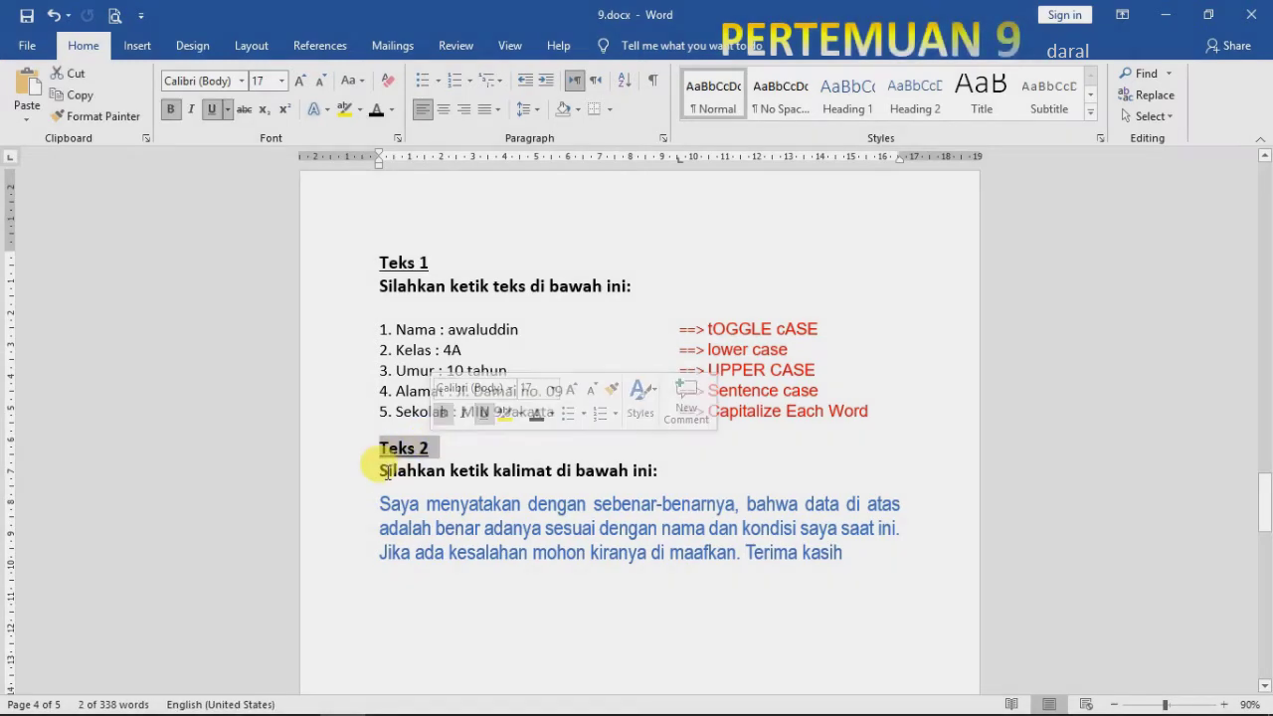
pyautogui.click(376, 470)
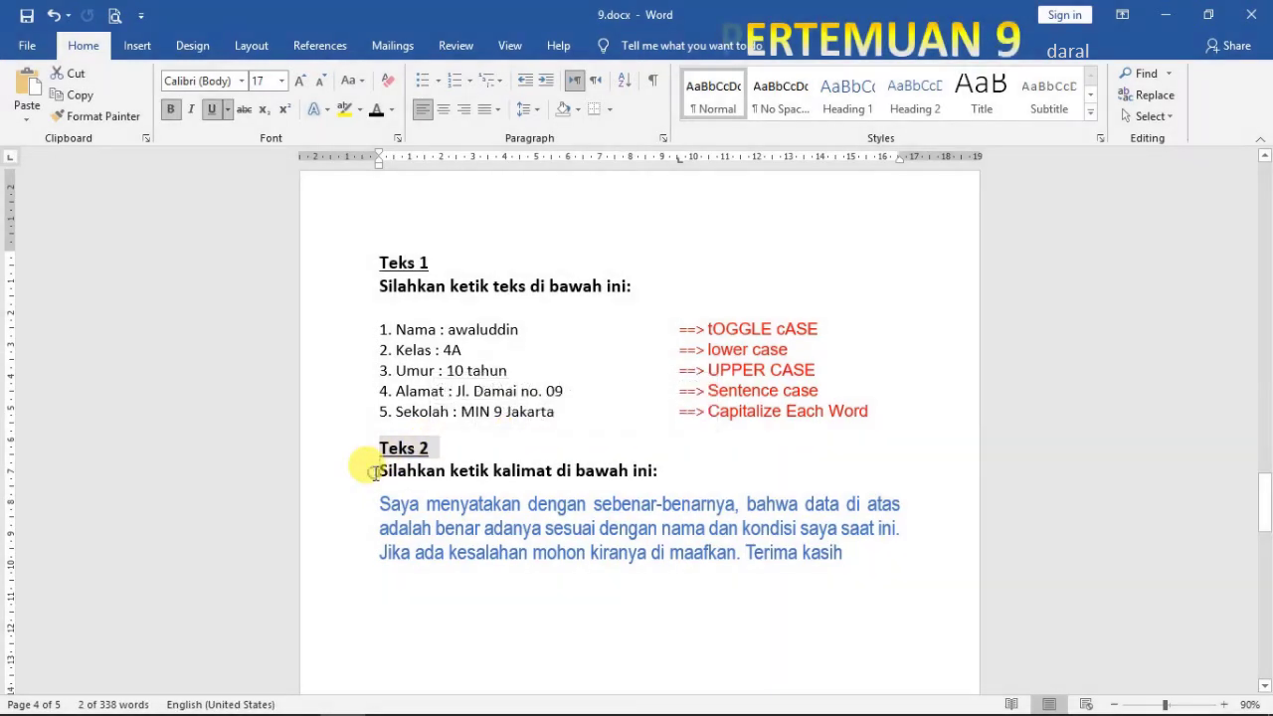
pyautogui.moveTo(376, 472); pyautogui.dragTo(660, 467)
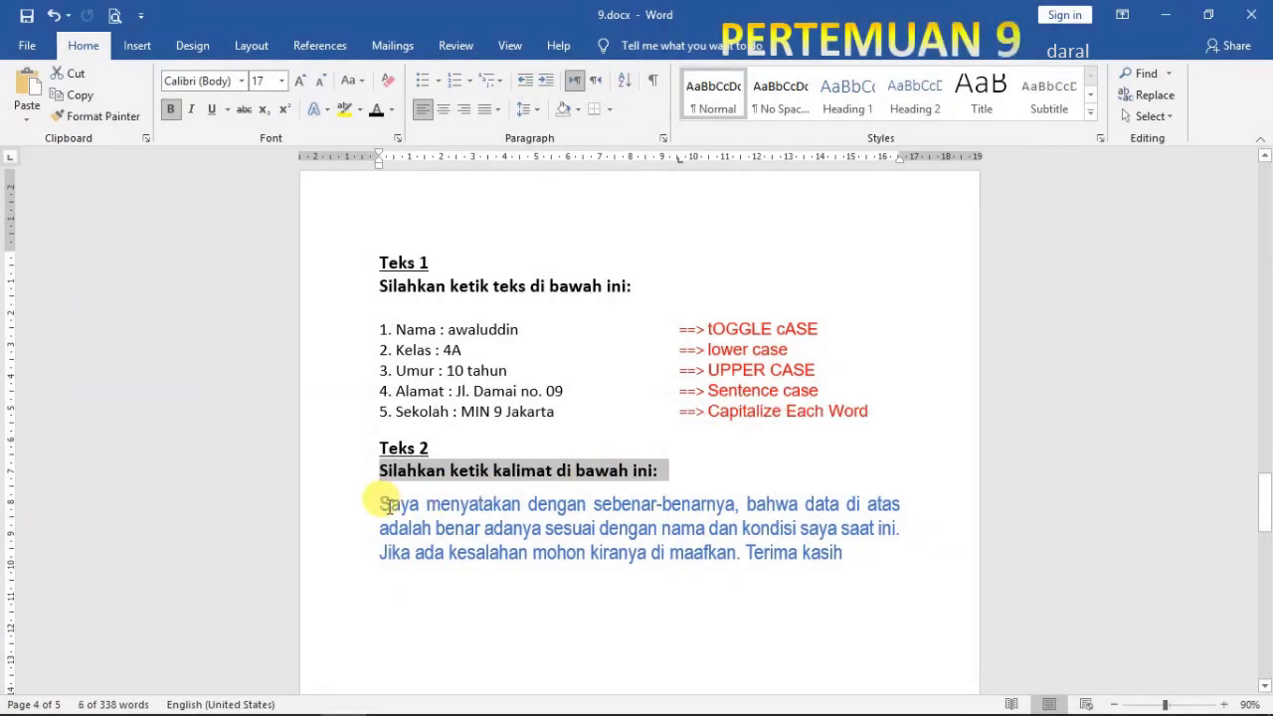
pyautogui.moveTo(387, 505)
pyautogui.mouseDown()
pyautogui.moveTo(706, 509)
pyautogui.moveTo(740, 528)
pyautogui.mouseUp()
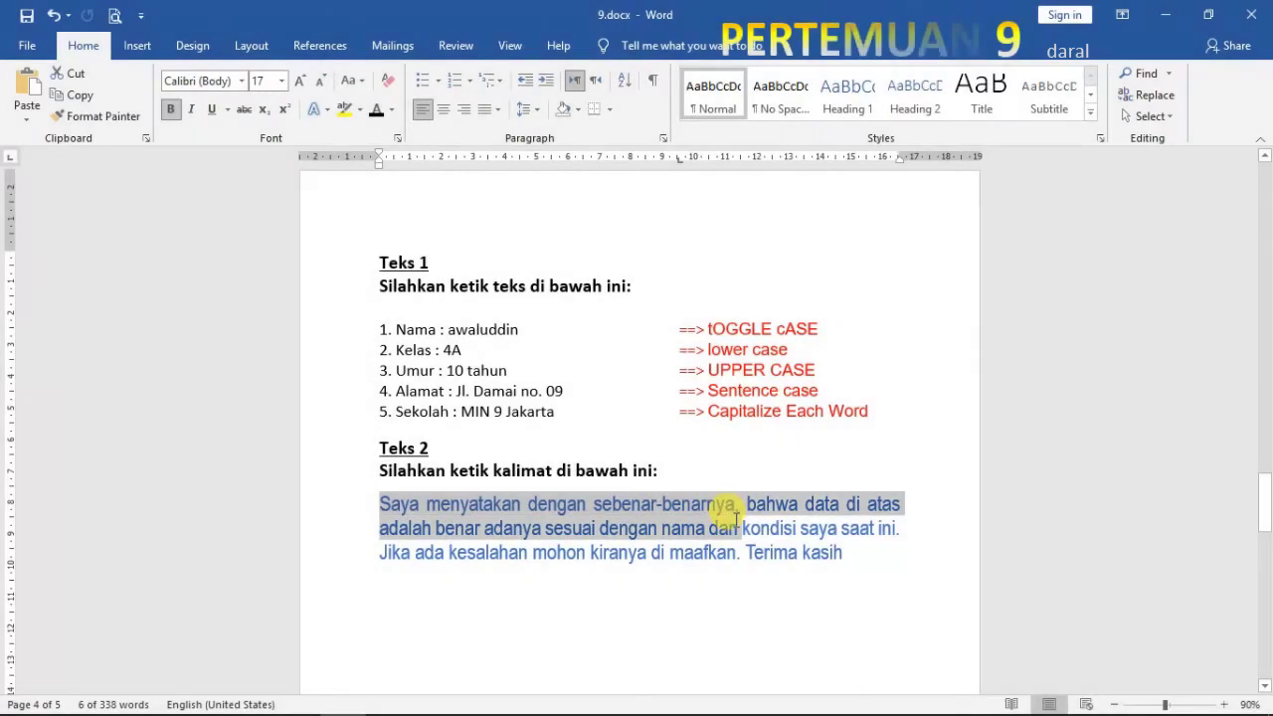
pyautogui.moveTo(855, 557); pyautogui.dragTo(847, 554)
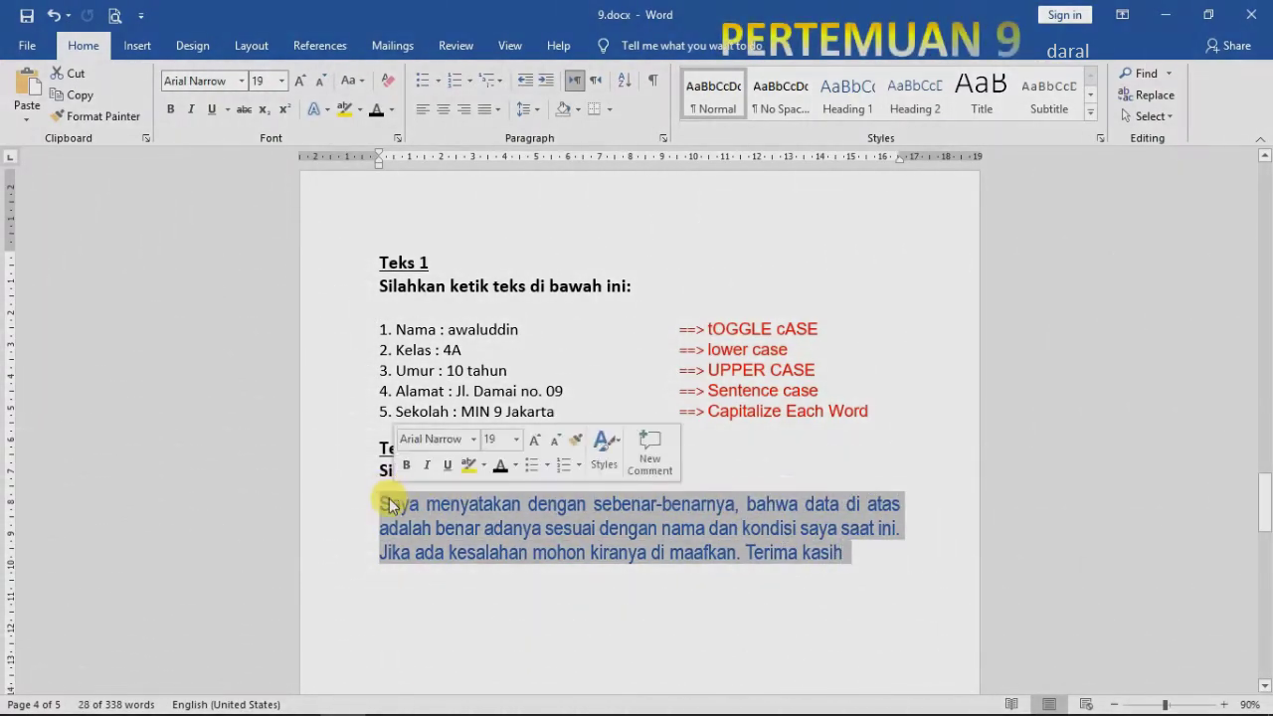
pyautogui.click(375, 594)
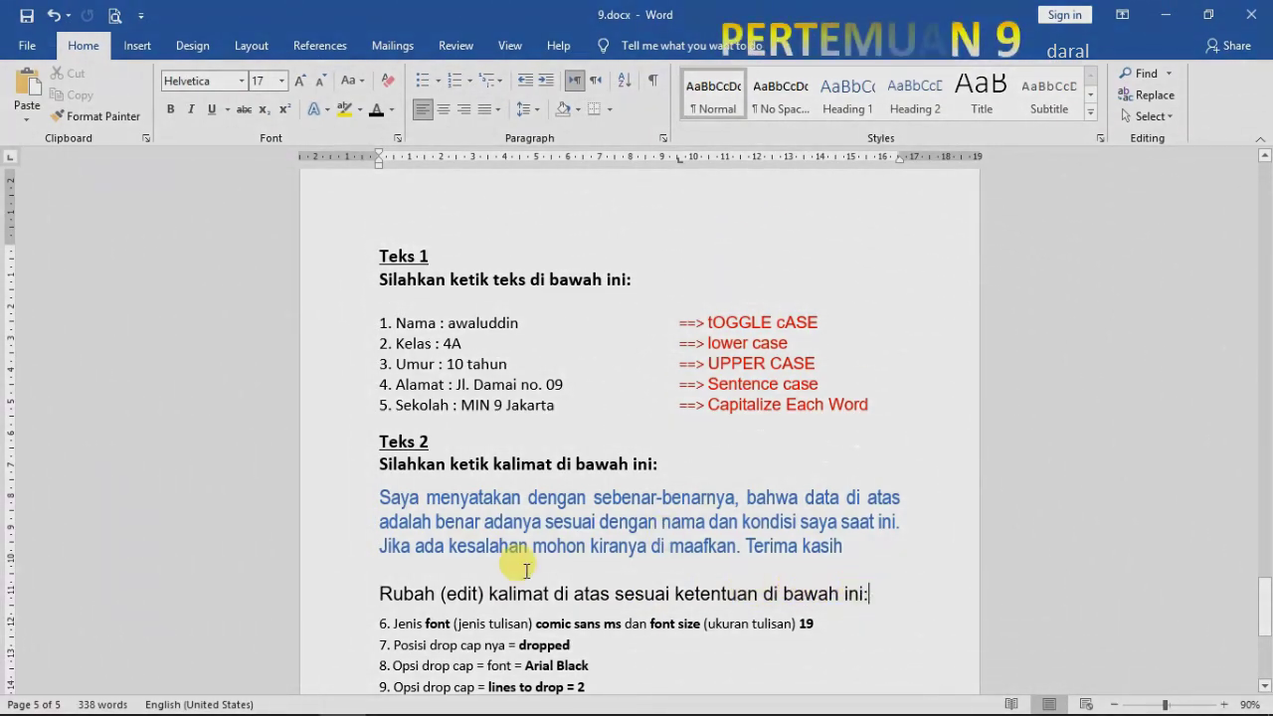
# - Recheck the blue Teks 2 paragraph, then add ' cm' after 0,4 in instruction 10
pyautogui.scroll(-3, 527, 570)
pyautogui.scroll(2, 527, 570)
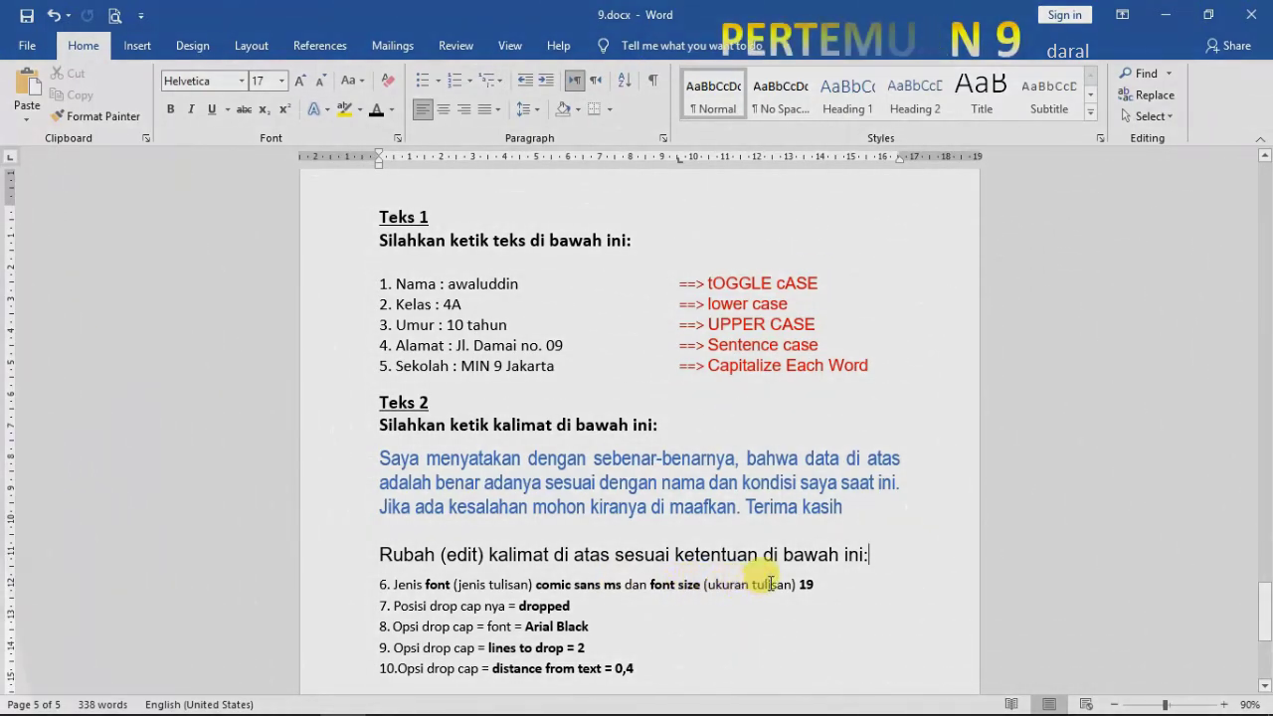
pyautogui.click(813, 583)
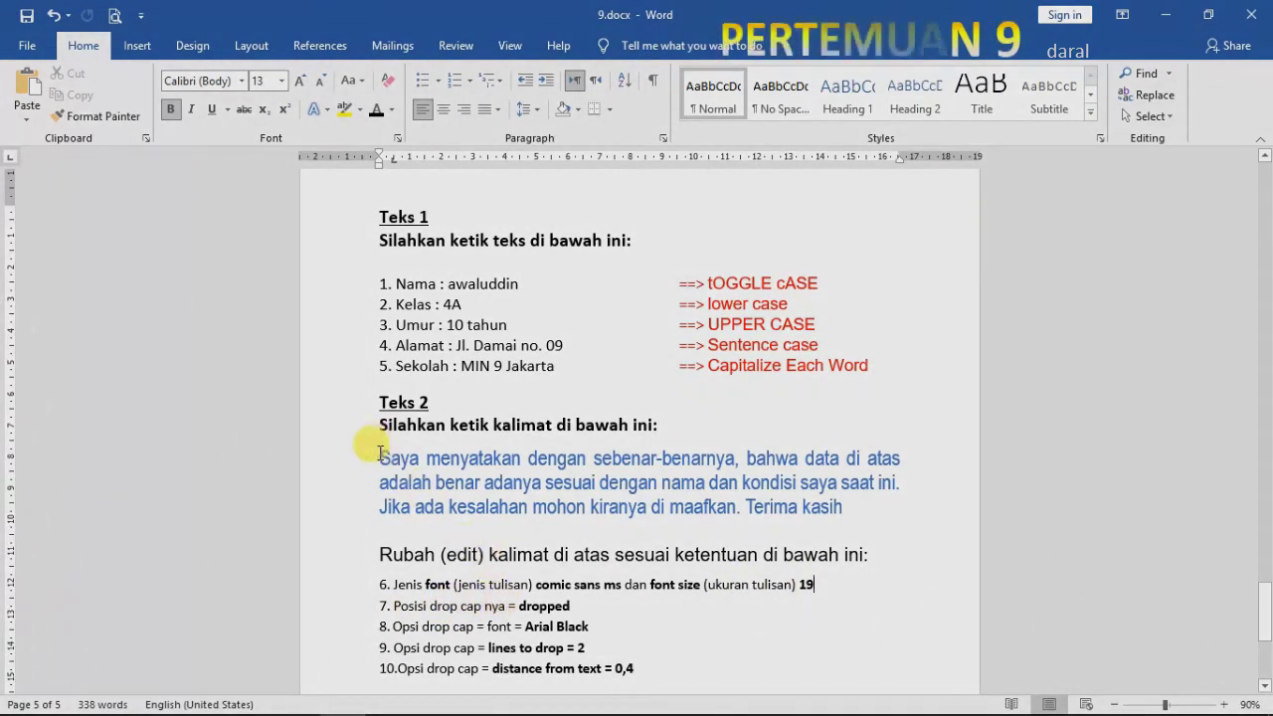
pyautogui.moveTo(381, 456); pyautogui.dragTo(842, 508)
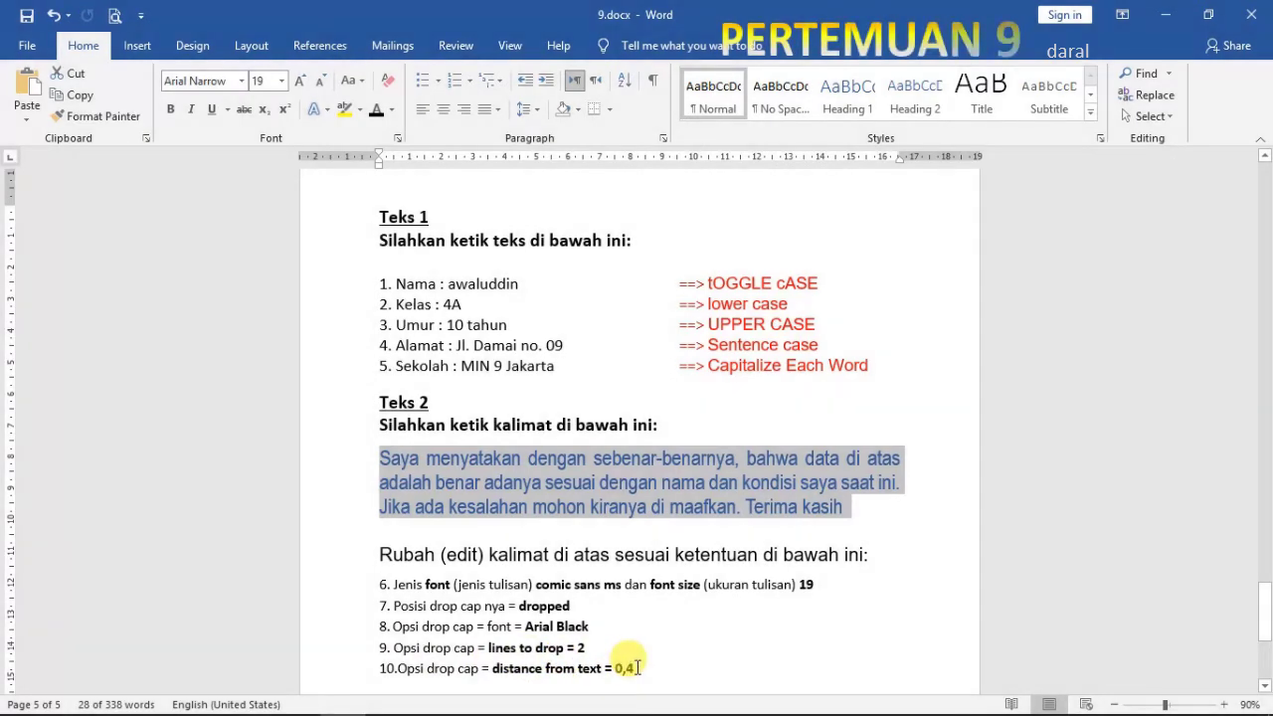
pyautogui.click(637, 668)
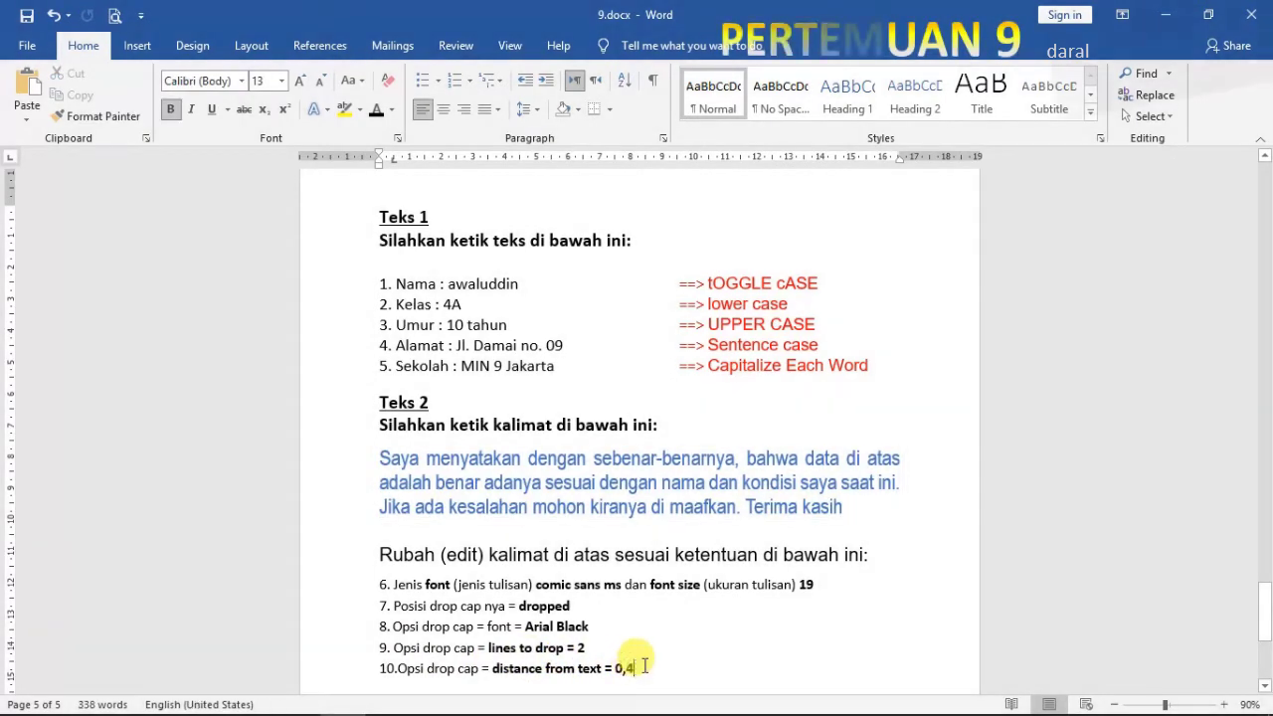
pyautogui.write('cm')
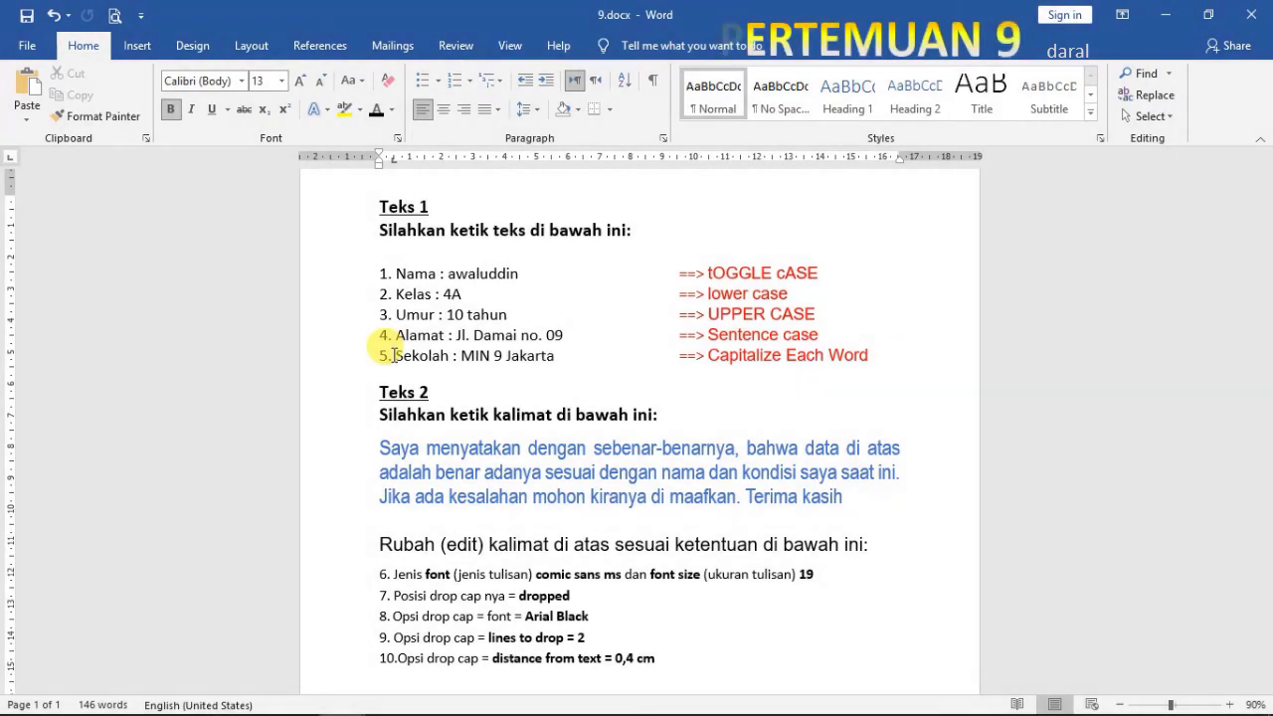
# - Save the worksheet in Pertemuan 09 as 'TUGAS PR PERTEMUAN 9 NAMA KAMU KELAS KAMU.docx'
pyautogui.click(28, 45)
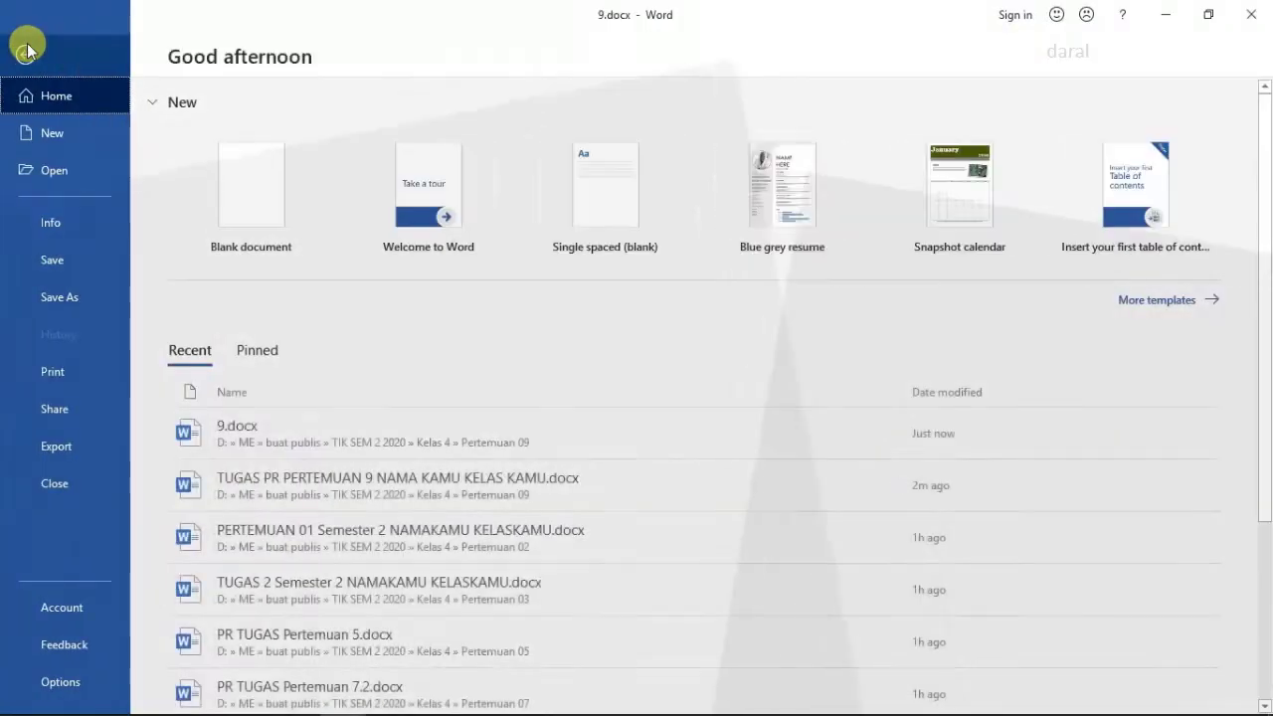
pyautogui.click(58, 296)
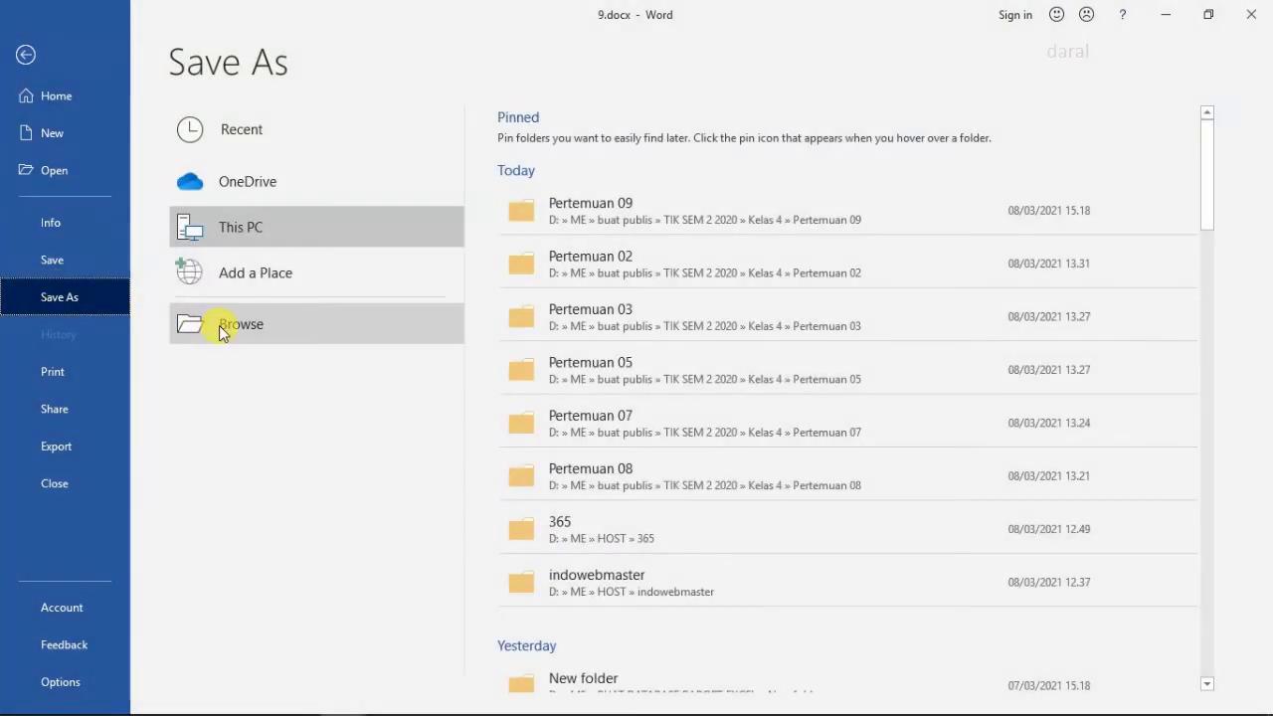
pyautogui.click(219, 325)
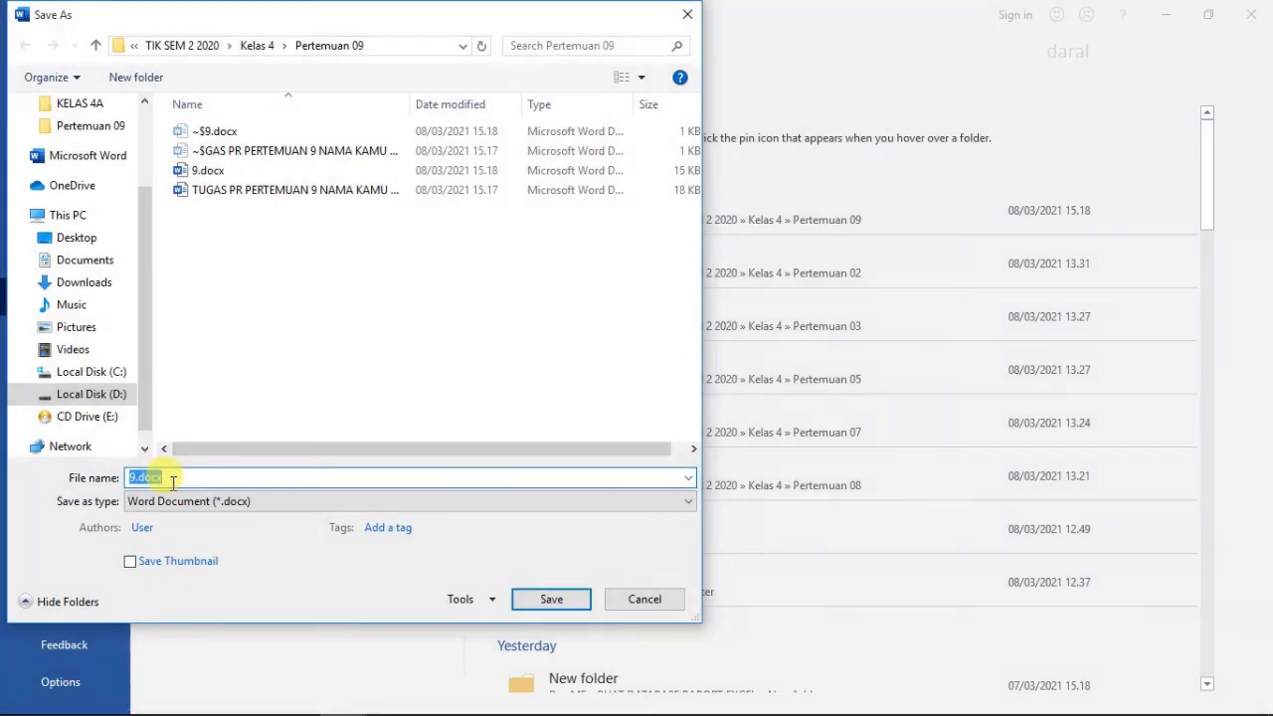
pyautogui.write('TUGAS PR PERTEMUAN 9 NAMA KAMU KELAS KAMU')
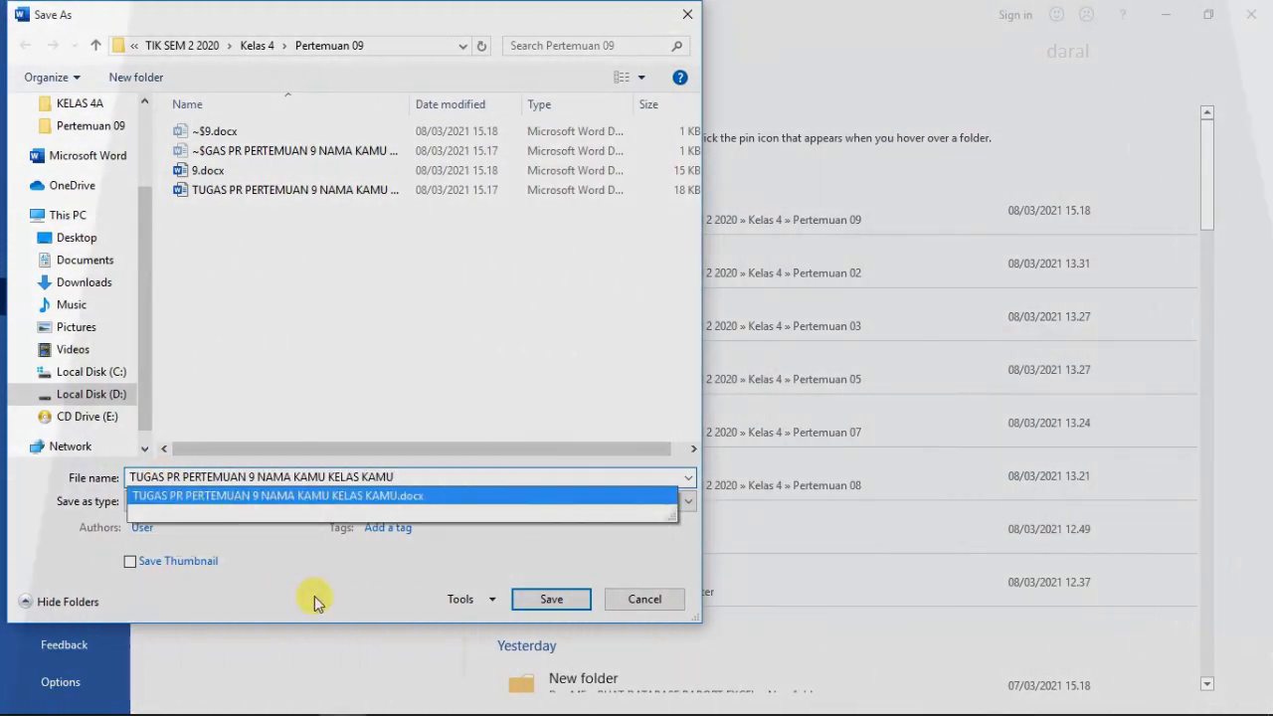
pyautogui.click(314, 596)
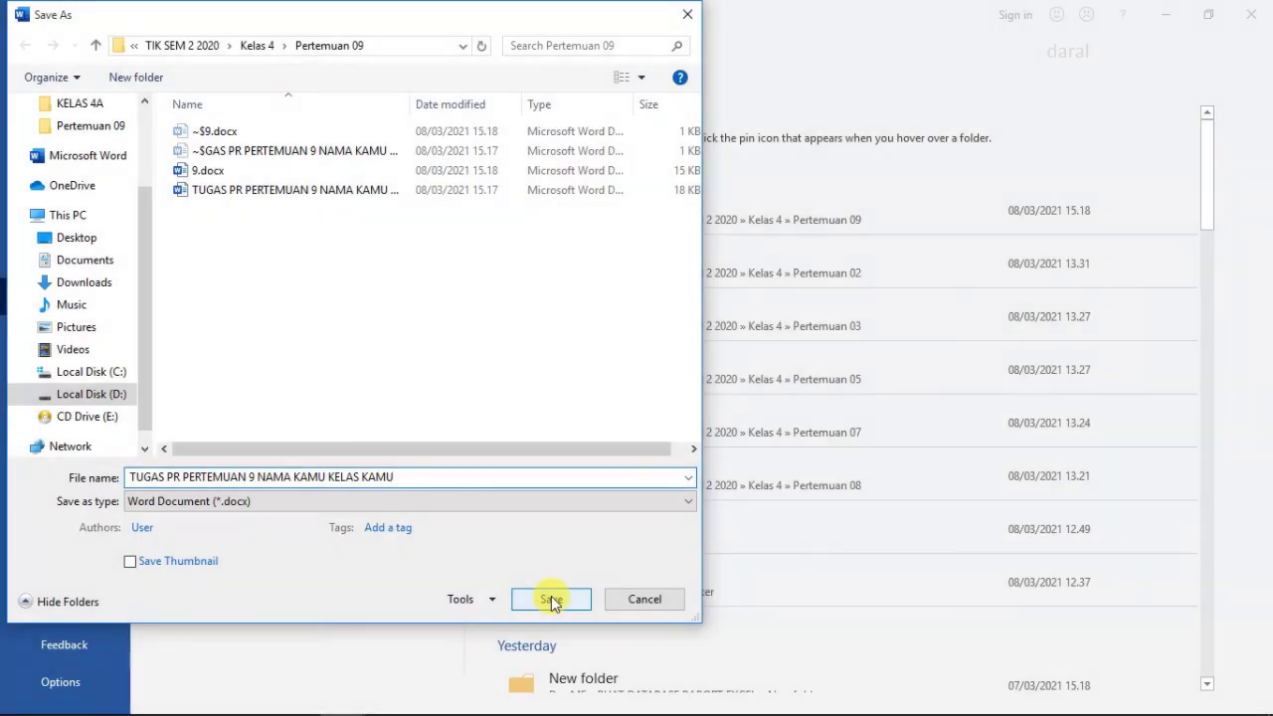
pyautogui.click(552, 600)
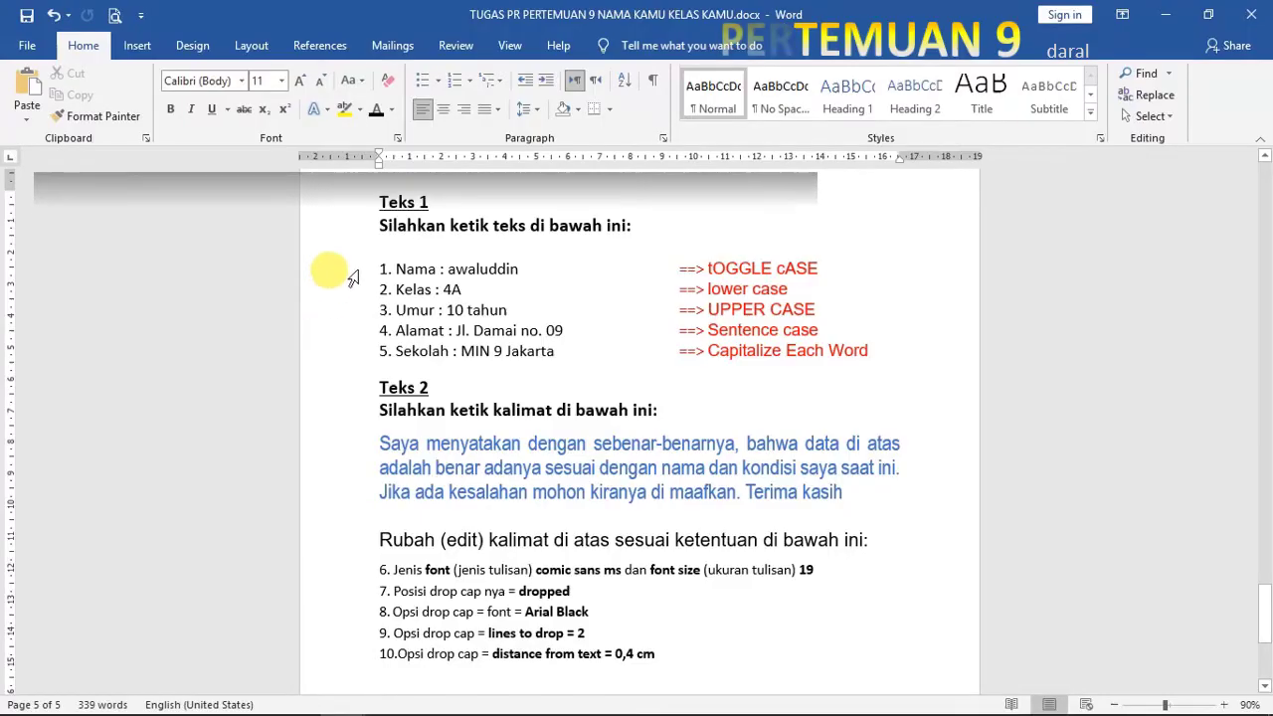